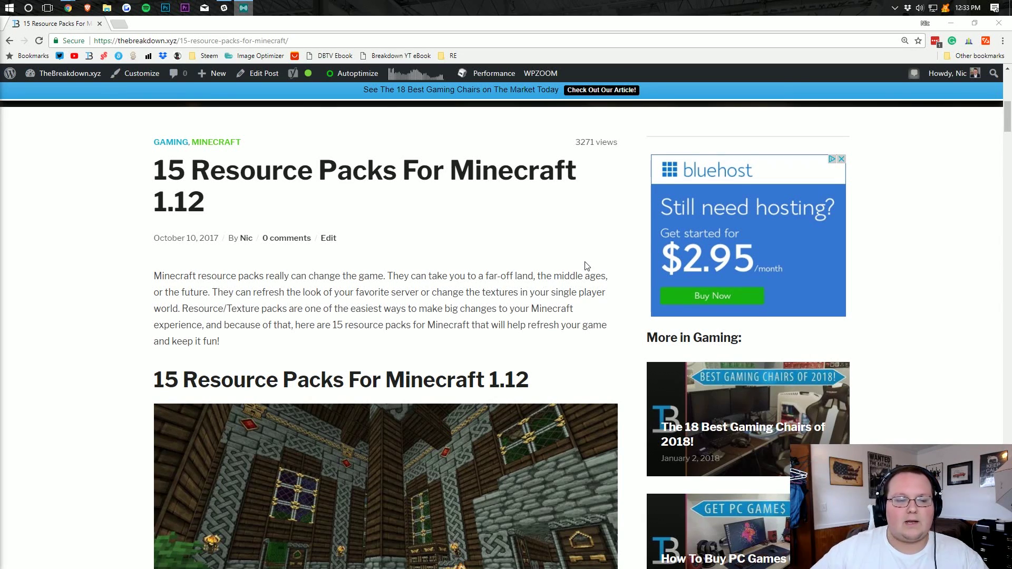
Open BDcraft.net's download page from TheBreakdown.xyz's '2) Sphax PureBDcraft' entry.
{"action": "mouse_move", "coordinate": [167, 170]}
{"action": "left_mouse_down"}
{"action": "mouse_move", "coordinate": [294, 169]}
{"action": "mouse_move", "coordinate": [202, 185]}
{"action": "left_mouse_up"}
{"action": "left_click", "coordinate": [136, 179]}
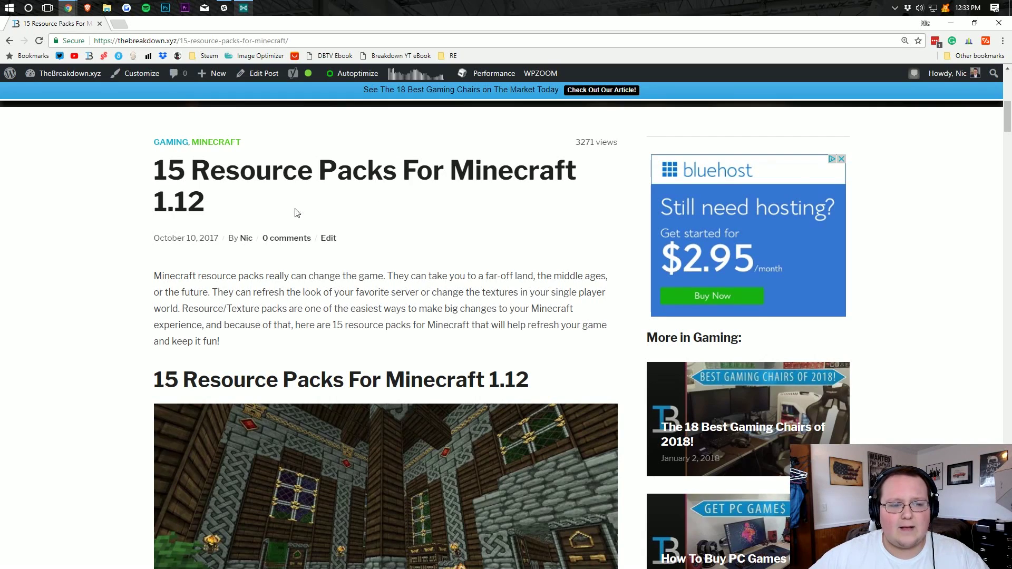
{"action": "mouse_move", "coordinate": [295, 212]}
{"action": "left_mouse_down"}
{"action": "mouse_move", "coordinate": [177, 203]}
{"action": "mouse_move", "coordinate": [206, 204]}
{"action": "left_mouse_up"}
{"action": "scroll", "coordinate": [293, 199], "scroll_direction": "down", "scroll_amount": 15}
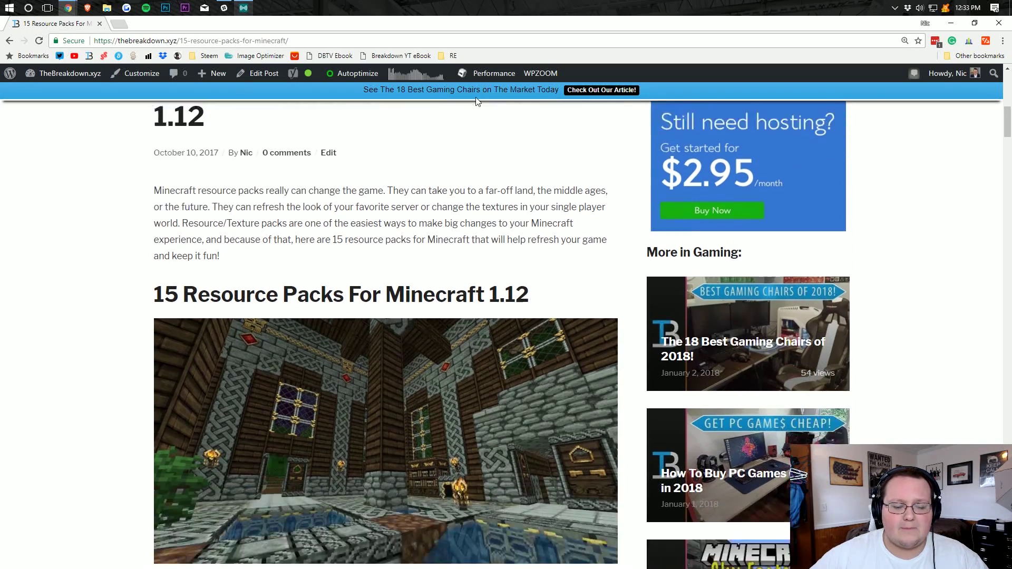
{"action": "scroll", "coordinate": [405, 298], "scroll_direction": "down", "scroll_amount": 4}
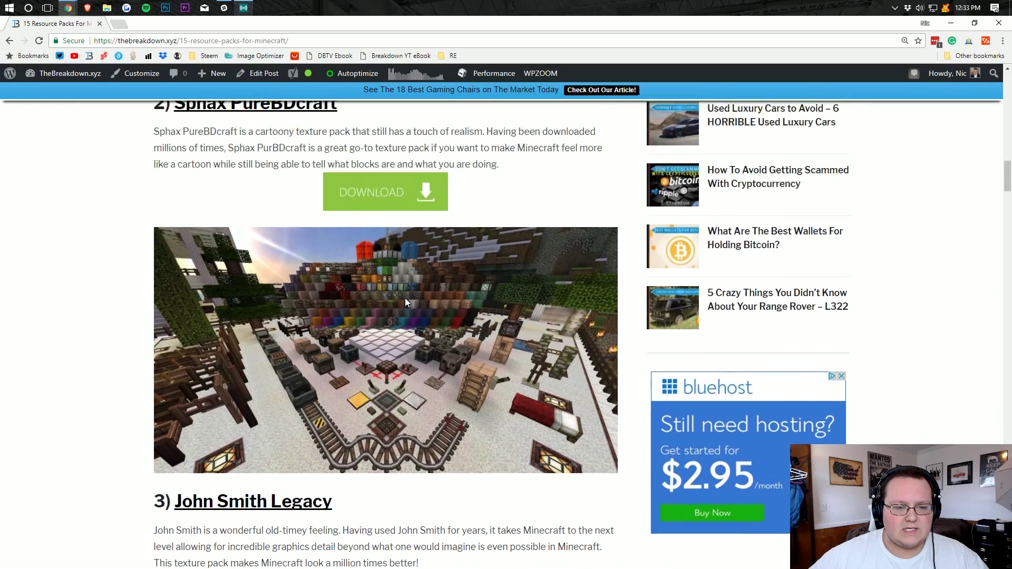
{"action": "scroll", "coordinate": [404, 298], "scroll_direction": "up", "scroll_amount": 3}
{"action": "left_click", "coordinate": [398, 373]}
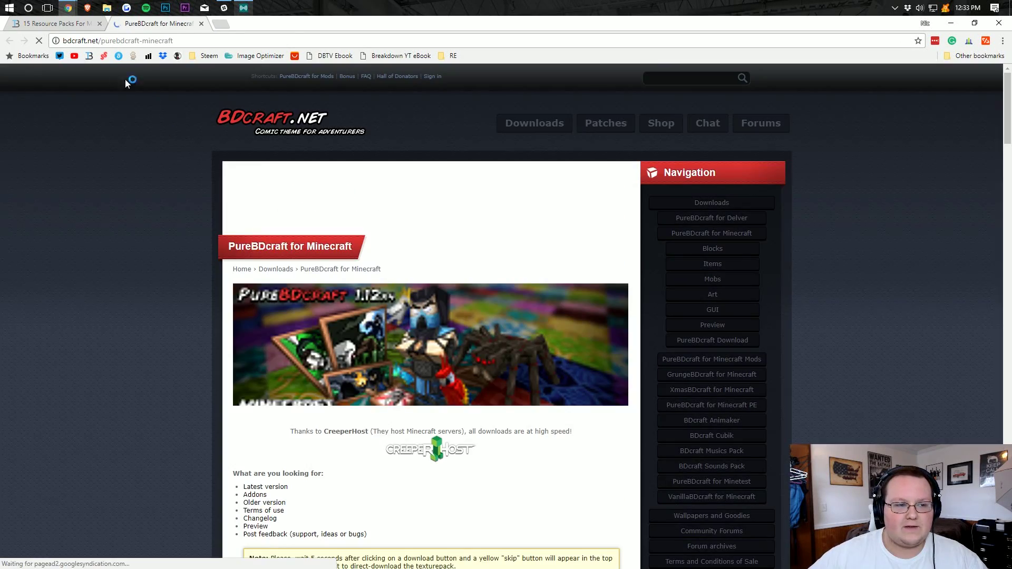
Request the Sphax PureBDcraft 128x128 pack for MC1.12 from BDcraft.net.
{"action": "scroll", "coordinate": [409, 306], "scroll_direction": "down", "scroll_amount": 2}
{"action": "scroll", "coordinate": [406, 309], "scroll_direction": "down", "scroll_amount": 10}
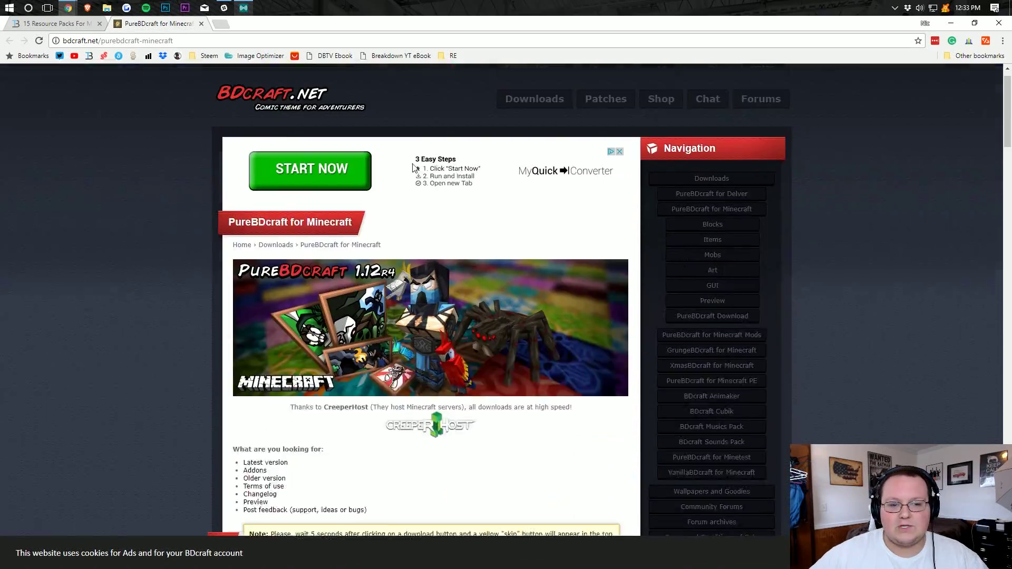
{"action": "scroll", "coordinate": [369, 245], "scroll_direction": "down", "scroll_amount": 15}
{"action": "scroll", "coordinate": [298, 248], "scroll_direction": "up", "scroll_amount": 5}
{"action": "scroll", "coordinate": [298, 250], "scroll_direction": "down", "scroll_amount": 4}
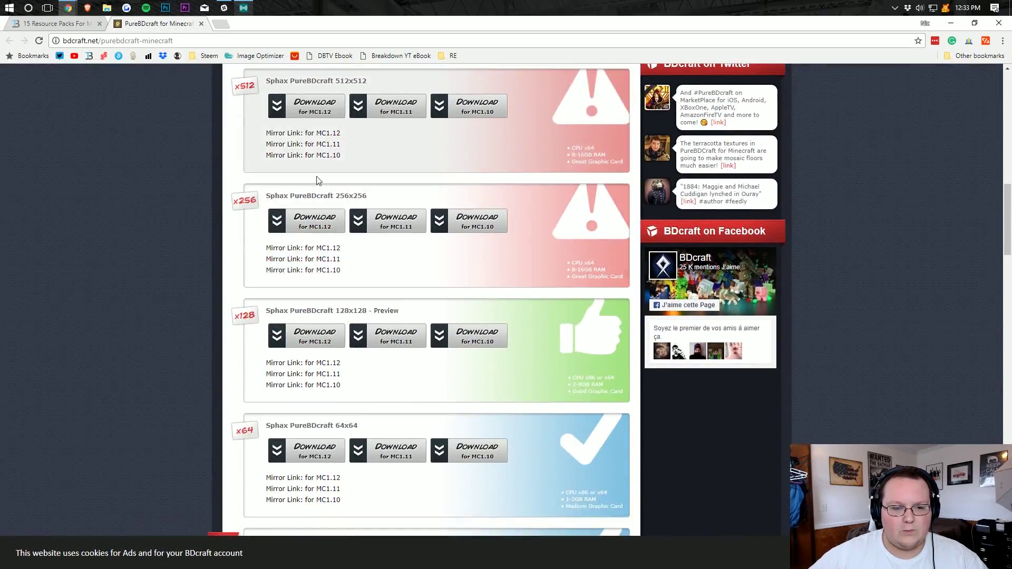
{"action": "scroll", "coordinate": [391, 413], "scroll_direction": "up", "scroll_amount": 2}
{"action": "scroll", "coordinate": [345, 247], "scroll_direction": "down", "scroll_amount": 5}
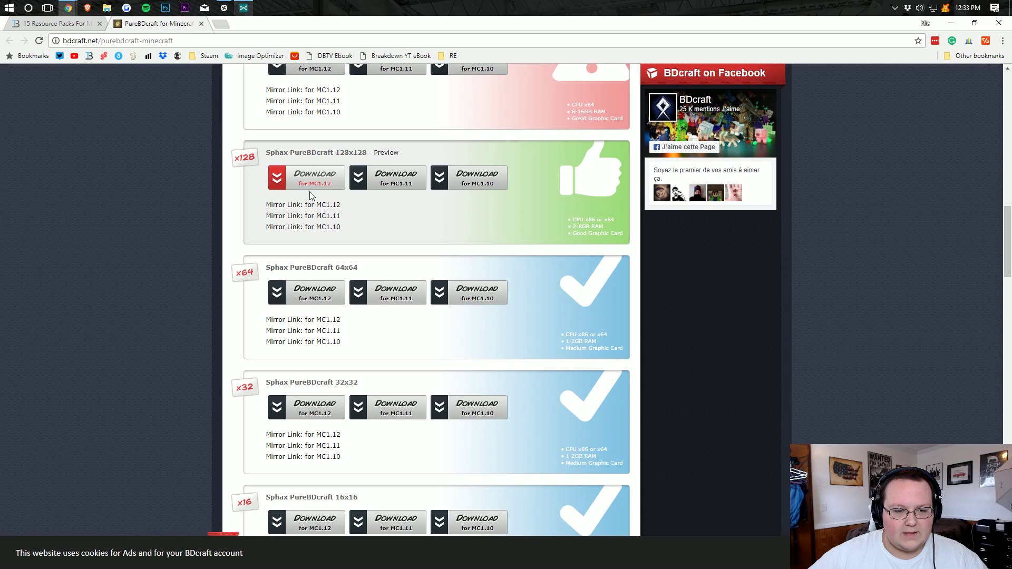
{"action": "left_click", "coordinate": [311, 178]}
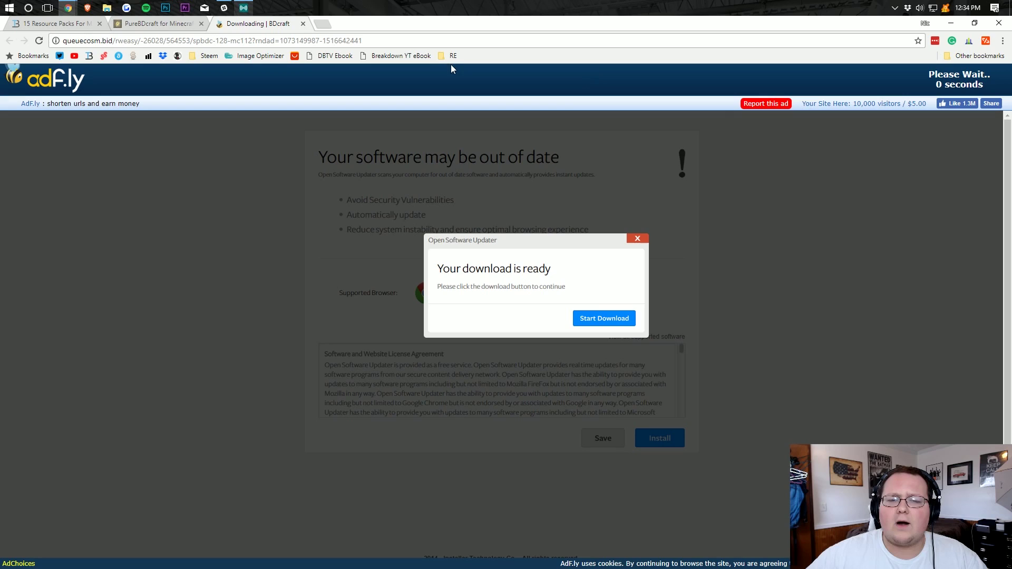
Skip the adf.ly ad to download the PureBDcraft 128x zip, closing the updater tab.
{"action": "left_click", "coordinate": [957, 80]}
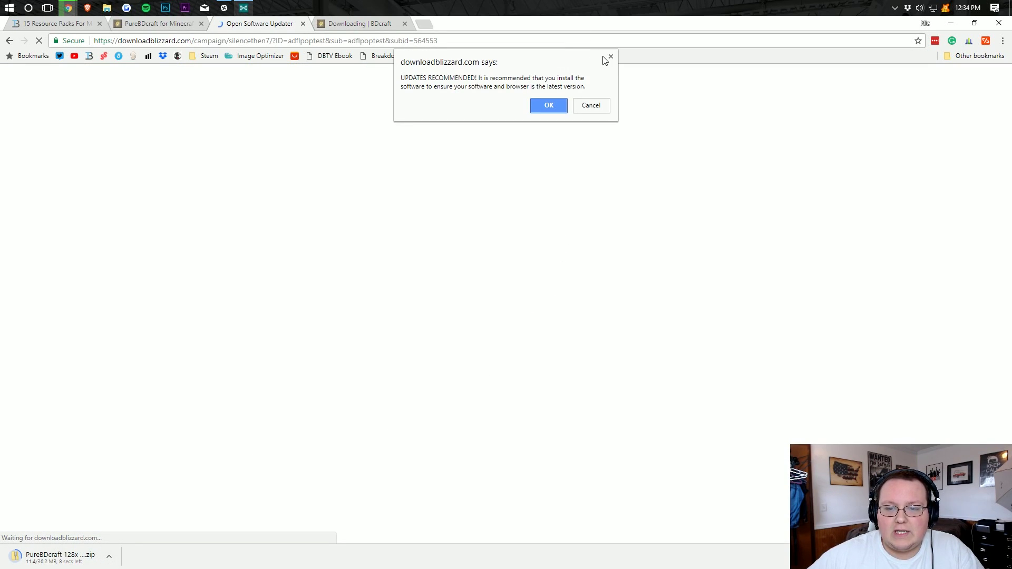
{"action": "left_click", "coordinate": [610, 56]}
{"action": "left_click", "coordinate": [303, 24]}
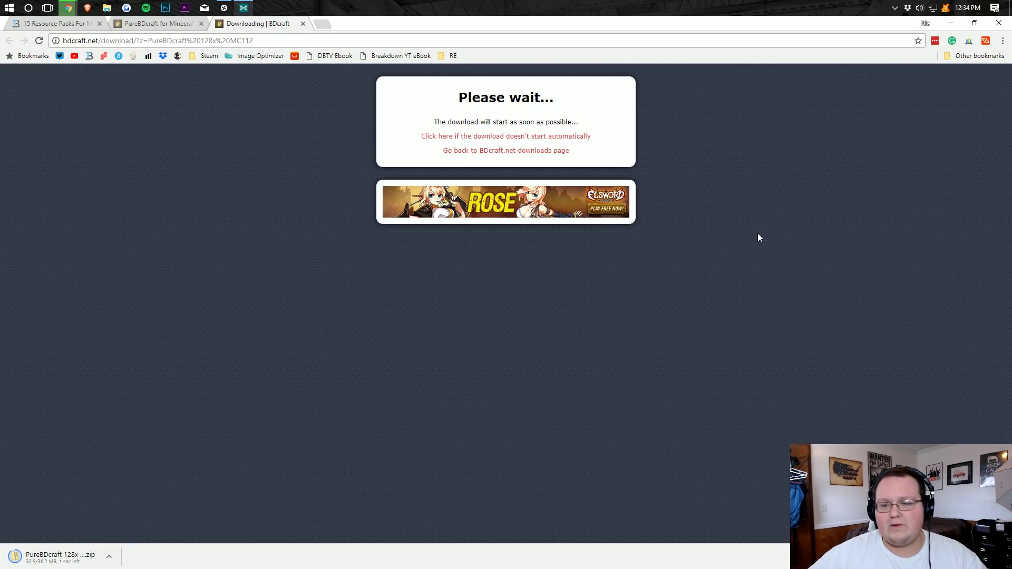
Launch the Minecraft 1.12.2 OptiFine profile from the launcher in the Games folder.
{"action": "left_click", "coordinate": [946, 25]}
{"action": "left_click_drag", "start_coordinate": [20, 33], "coordinate": [380, 93]}
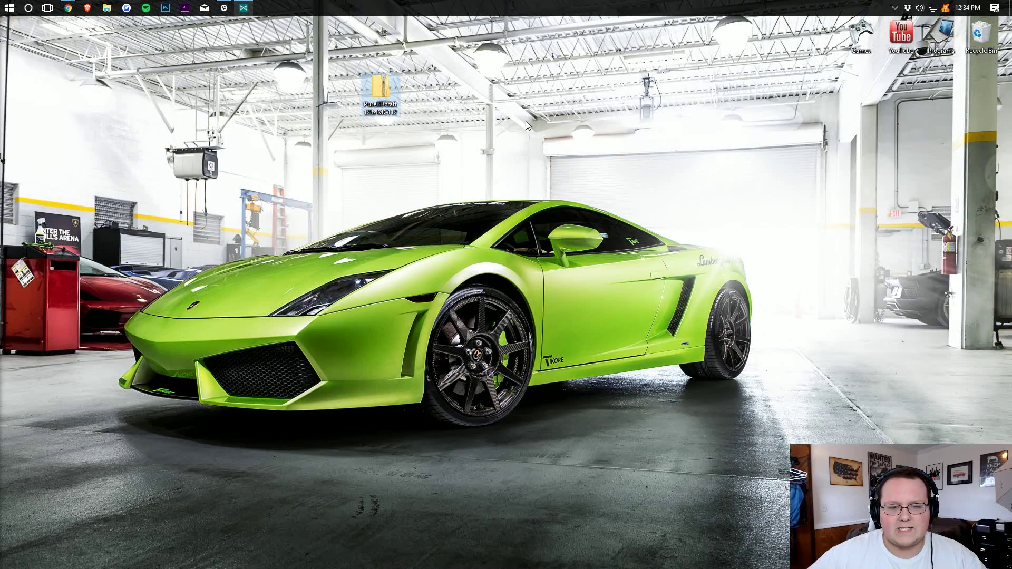
{"action": "double_click", "coordinate": [861, 36]}
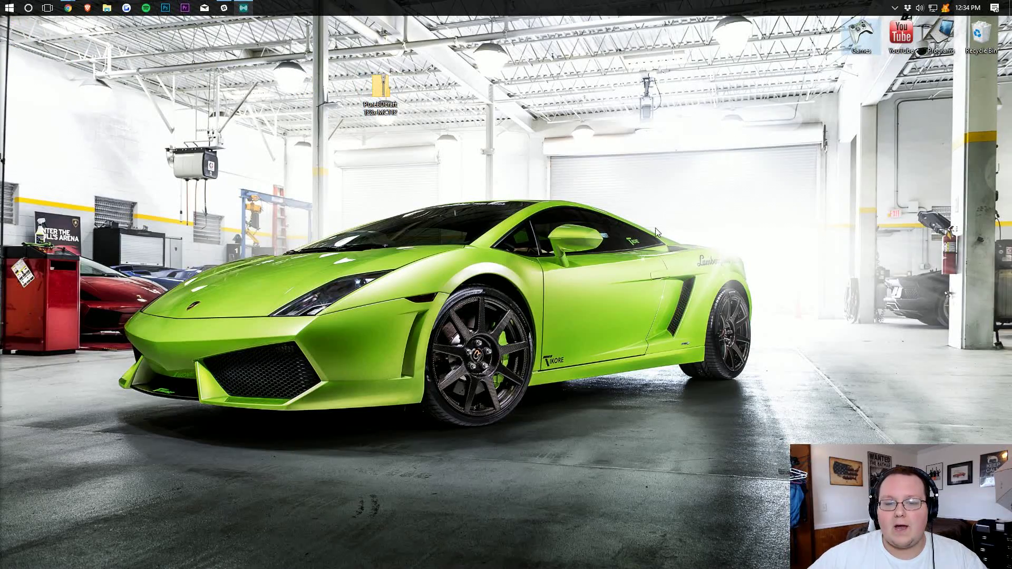
{"action": "double_click", "coordinate": [420, 308]}
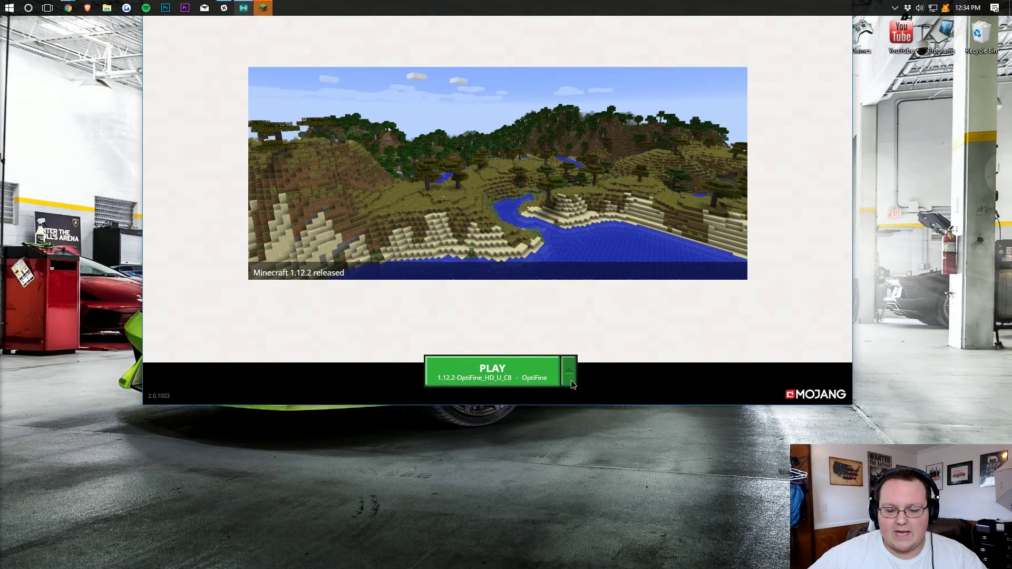
{"action": "left_click", "coordinate": [569, 372]}
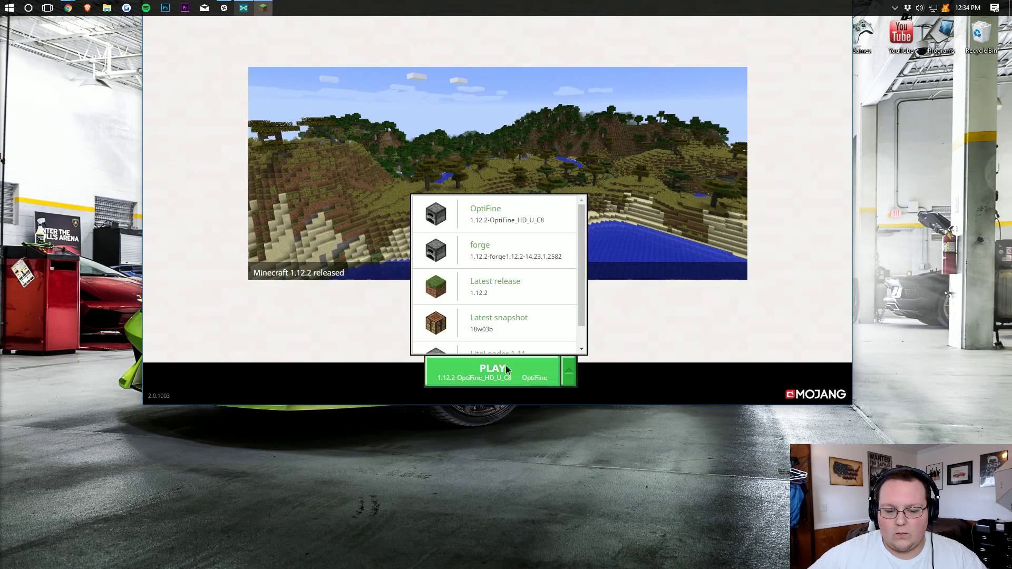
{"action": "left_click", "coordinate": [504, 365]}
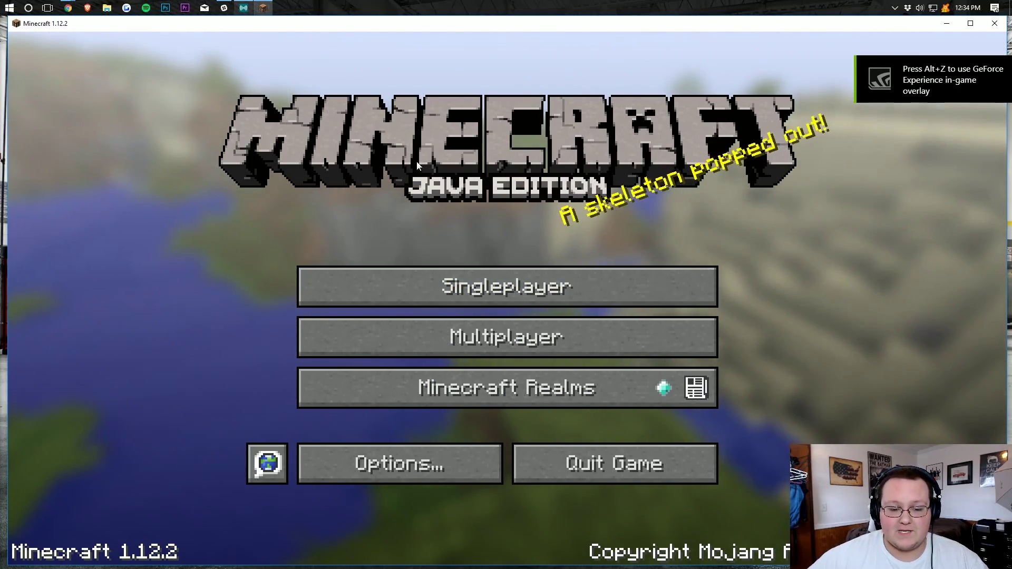
Open the resourcepacks folder via Options > Resource Packs, then minimize Minecraft.
{"action": "left_click", "coordinate": [397, 462]}
{"action": "left_click", "coordinate": [558, 491]}
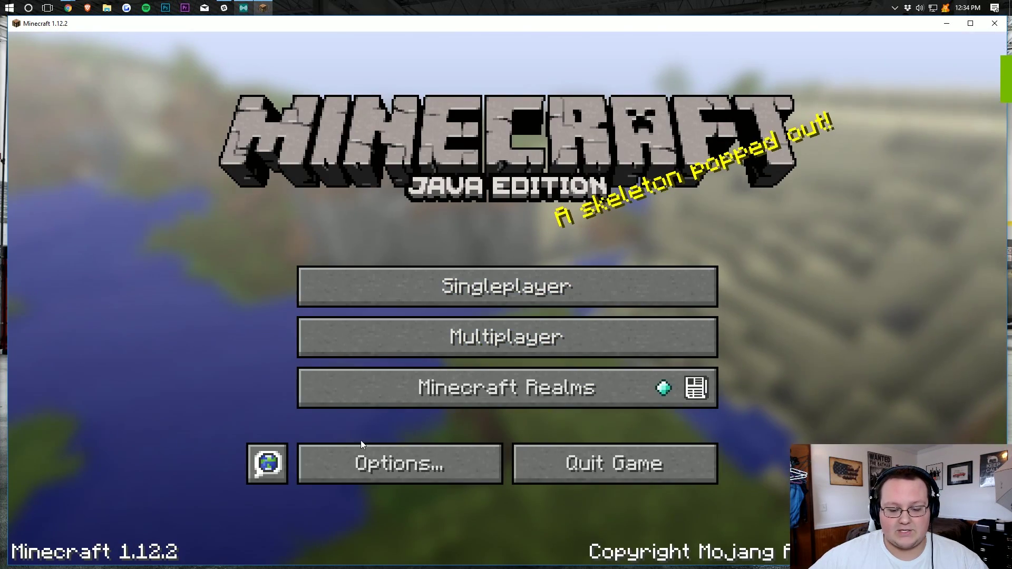
{"action": "left_click", "coordinate": [371, 468]}
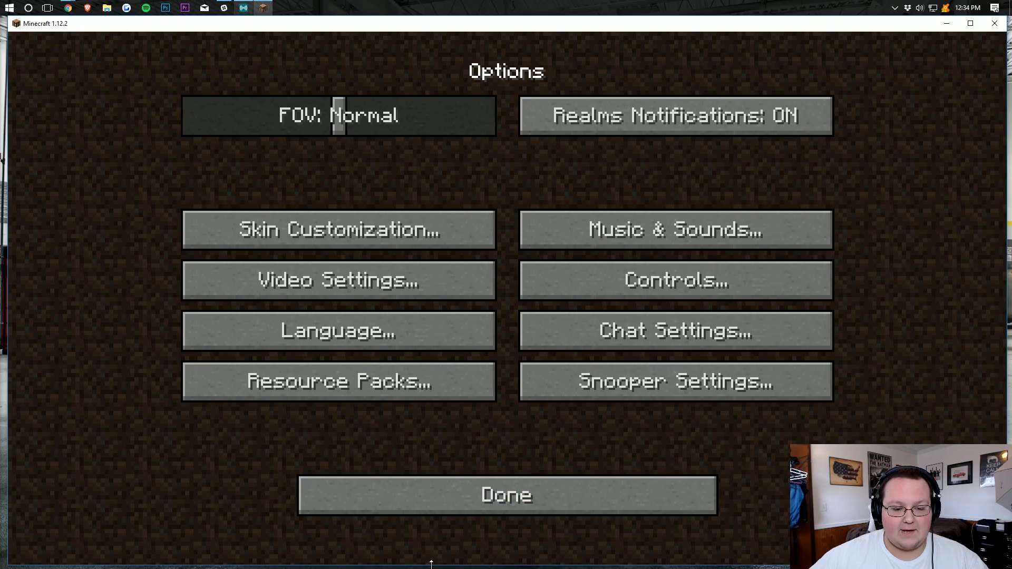
{"action": "left_click", "coordinate": [390, 383]}
{"action": "left_click", "coordinate": [230, 484]}
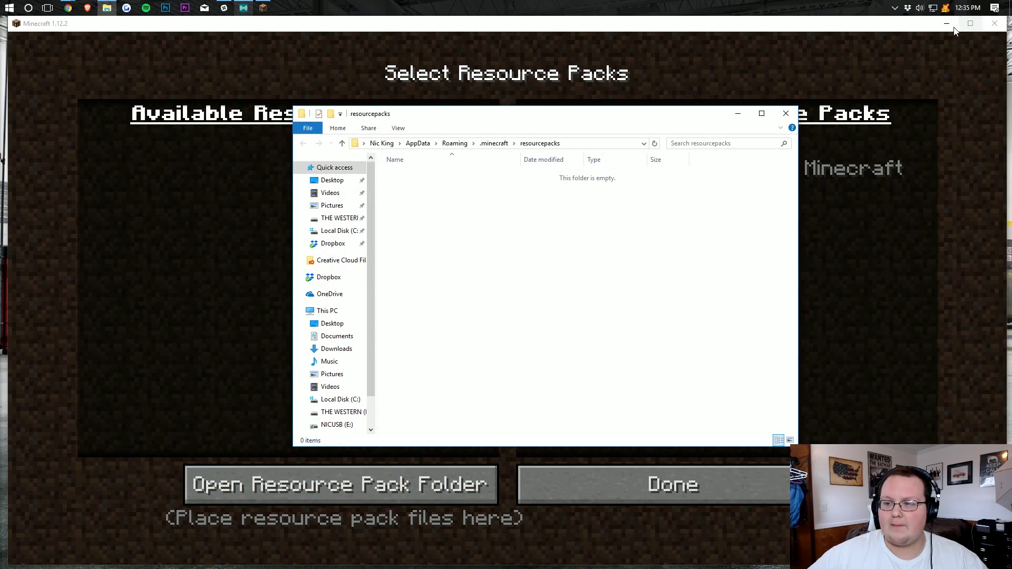
{"action": "left_click", "coordinate": [946, 23]}
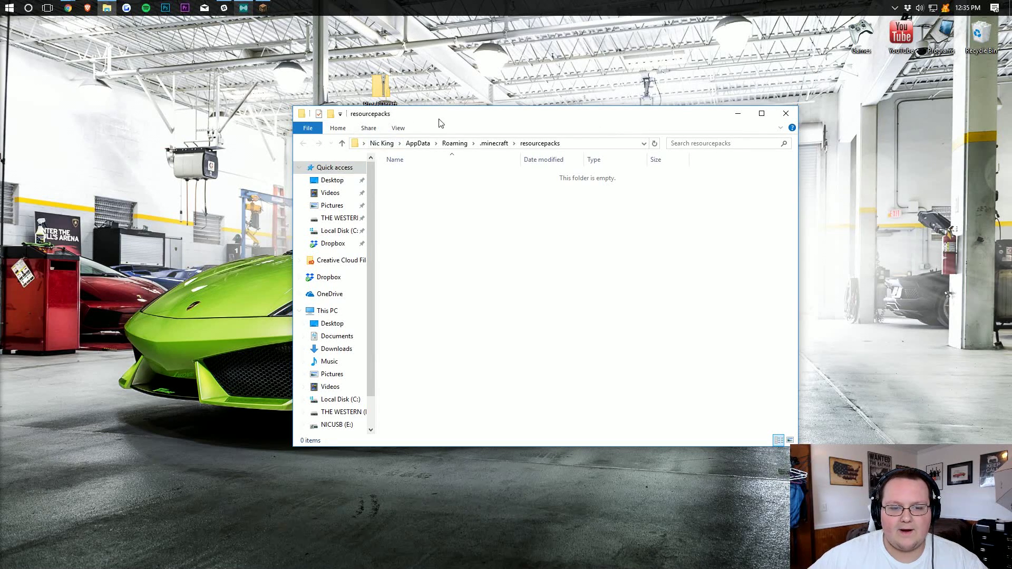
Copy the PureBDcraft 128x MC112 zip from the desktop into resourcepacks and return to Minecraft.
{"action": "left_click_drag", "start_coordinate": [400, 114], "coordinate": [352, 142]}
{"action": "left_click", "coordinate": [366, 89]}
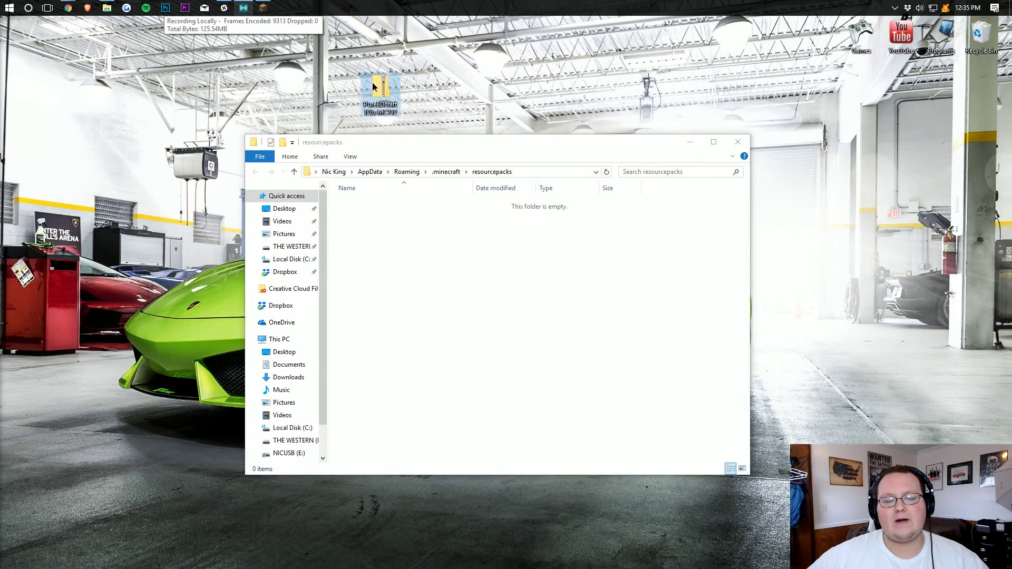
{"action": "mouse_move", "coordinate": [373, 86]}
{"action": "left_mouse_down"}
{"action": "mouse_move", "coordinate": [583, 318]}
{"action": "mouse_move", "coordinate": [412, 253]}
{"action": "left_mouse_up"}
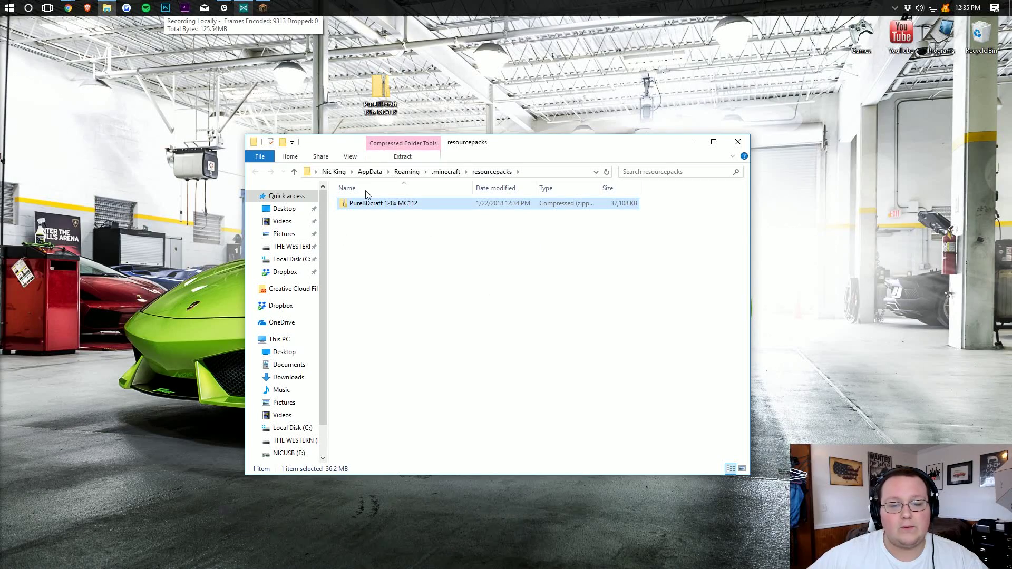
{"action": "left_click", "coordinate": [262, 7]}
Move PureBDcraft 128x MC112.zip into Selected resource packs and return to the main menu.
{"action": "left_click", "coordinate": [577, 489]}
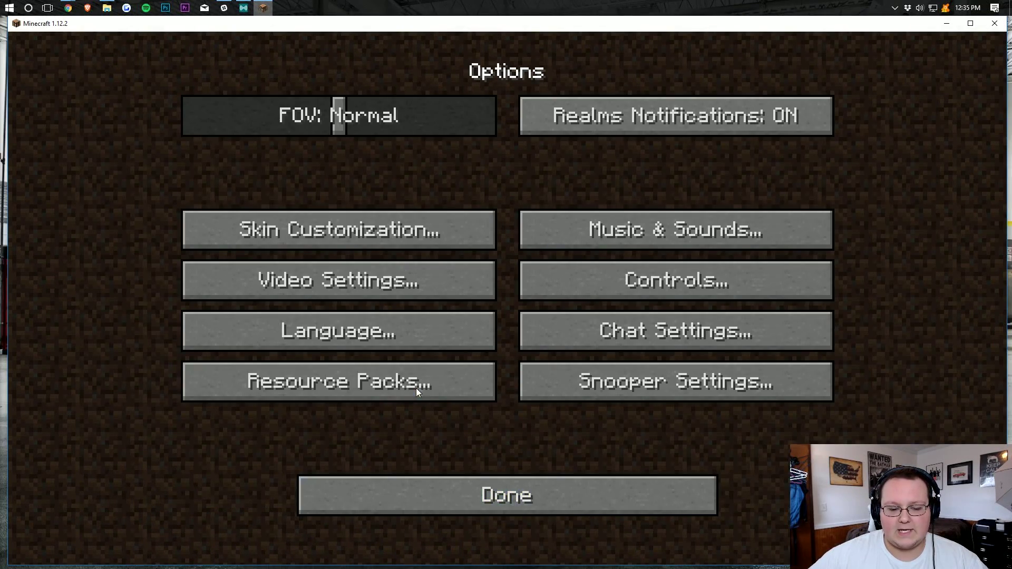
{"action": "left_click", "coordinate": [416, 388]}
{"action": "mouse_move", "coordinate": [109, 167]}
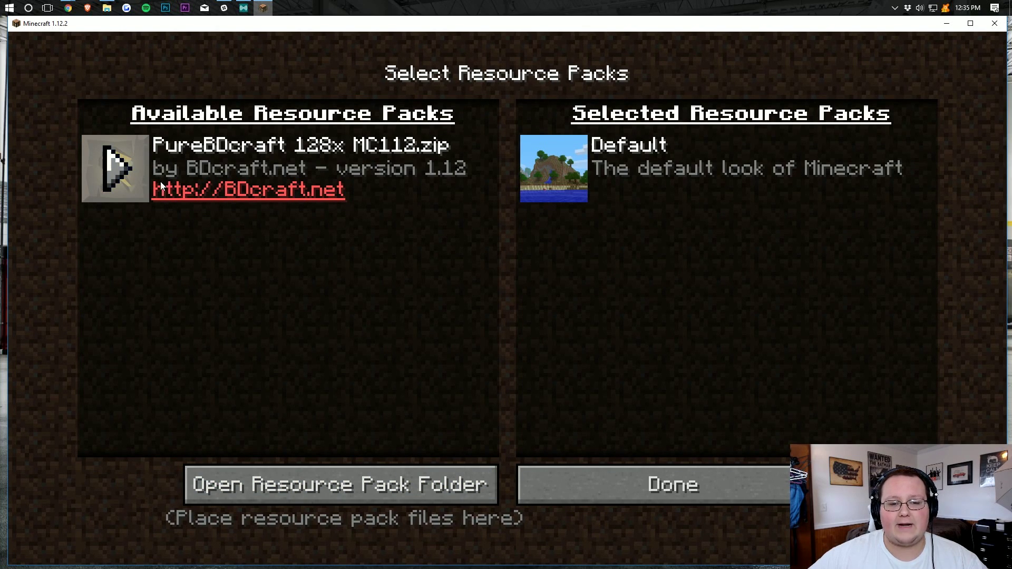
{"action": "left_click", "coordinate": [141, 178]}
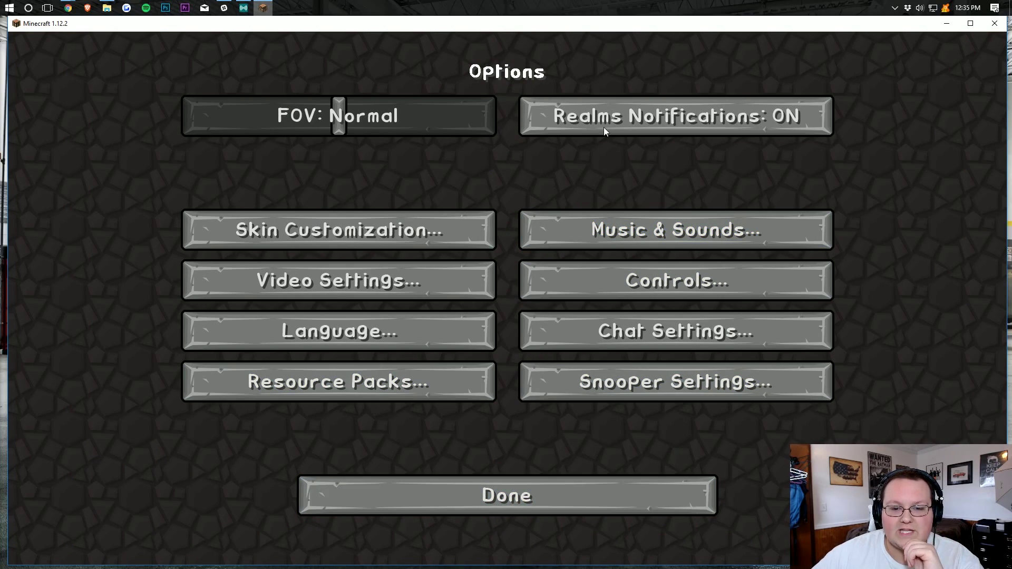
{"action": "left_click", "coordinate": [469, 495]}
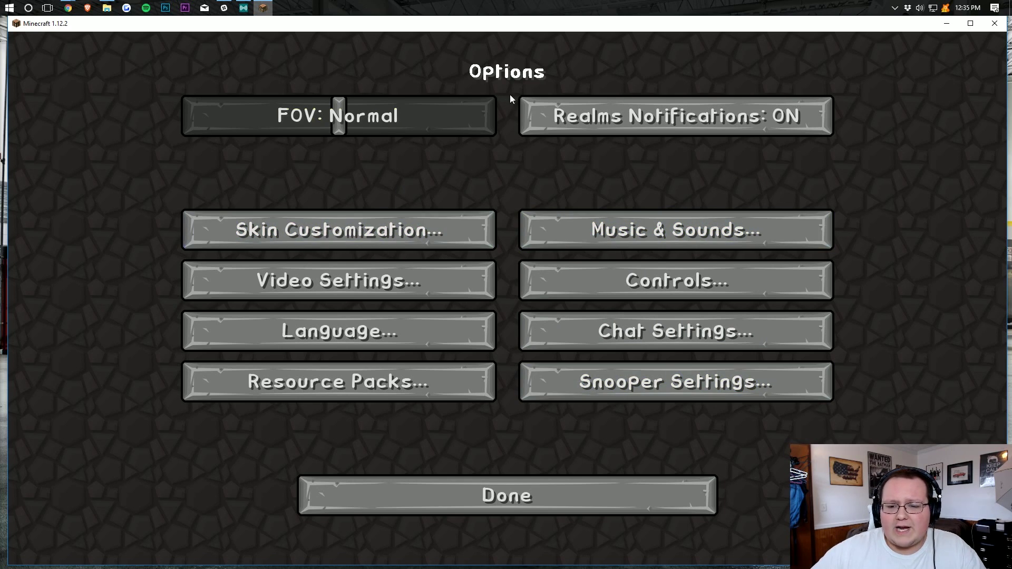
{"action": "left_click", "coordinate": [536, 497]}
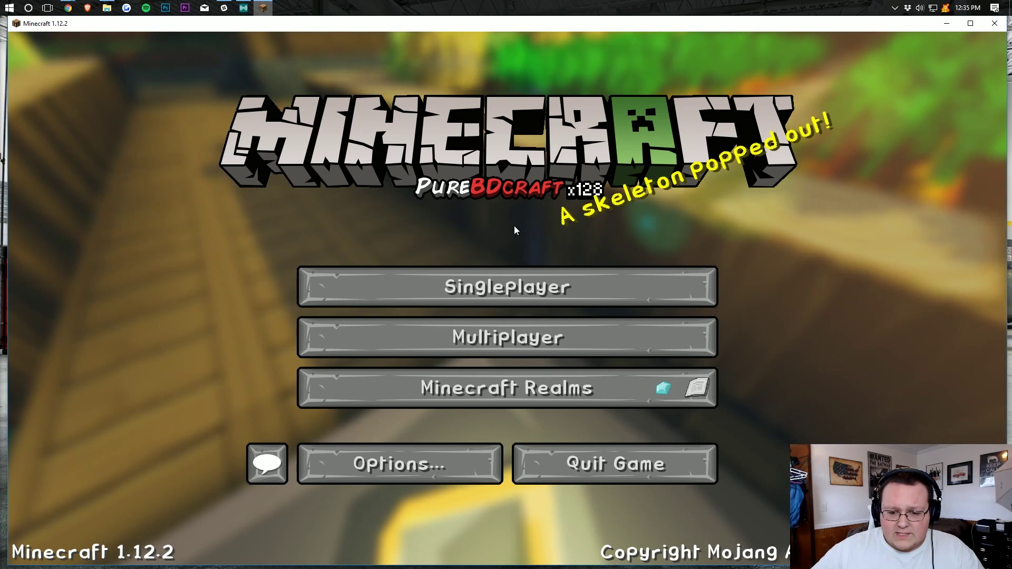
Extract the PureBDcraft 128x MC112 zip into a folder inside resourcepacks.
{"action": "left_click", "coordinate": [387, 482]}
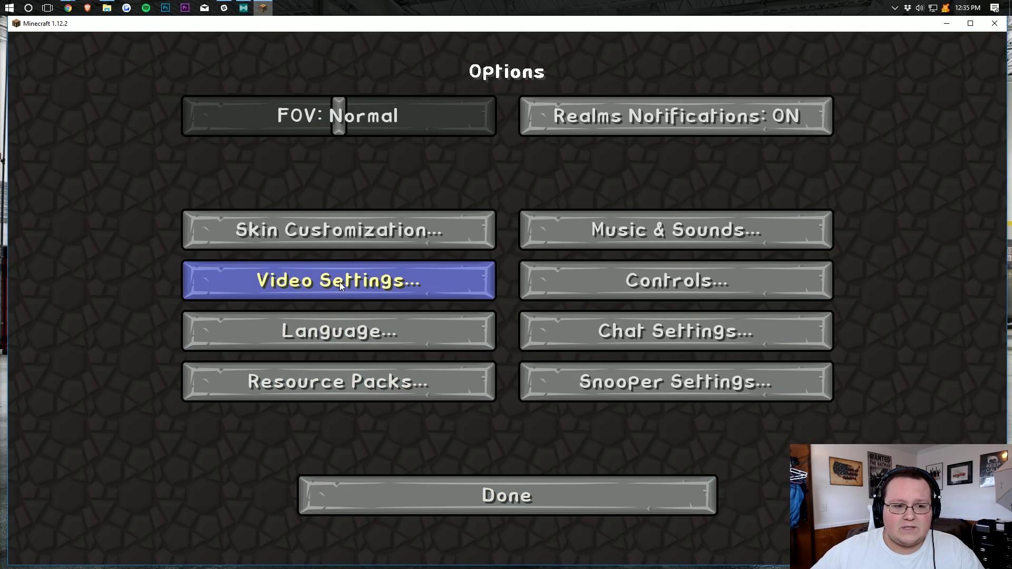
{"action": "key", "text": "alt+Tab"}
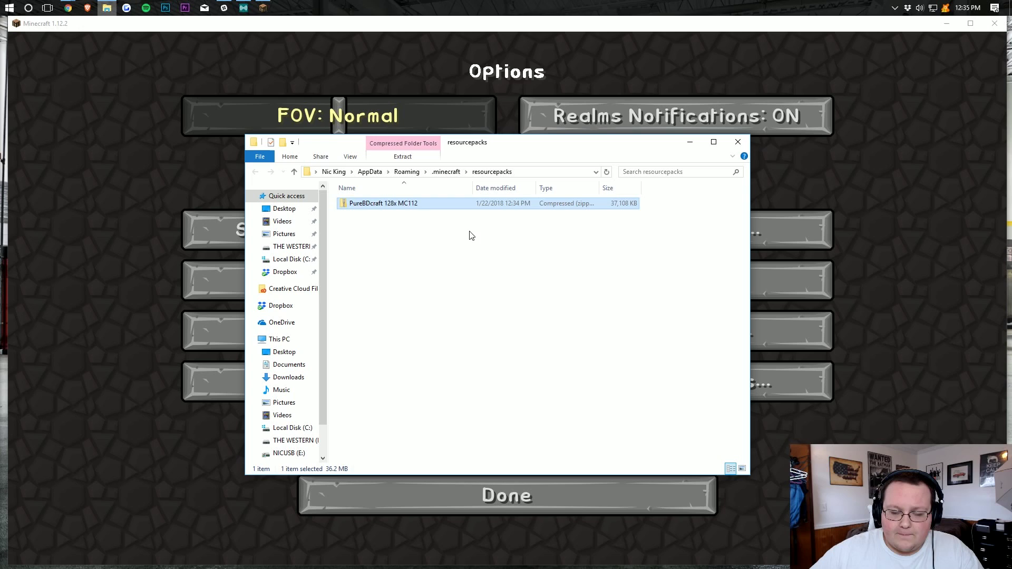
{"action": "left_click", "coordinate": [471, 236]}
{"action": "right_click", "coordinate": [392, 209]}
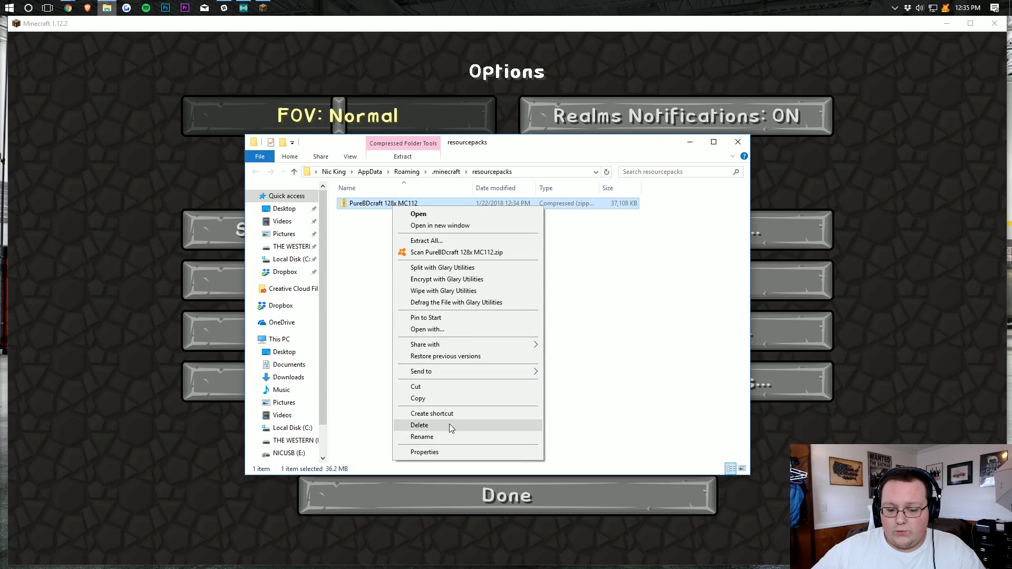
{"action": "left_click", "coordinate": [452, 241]}
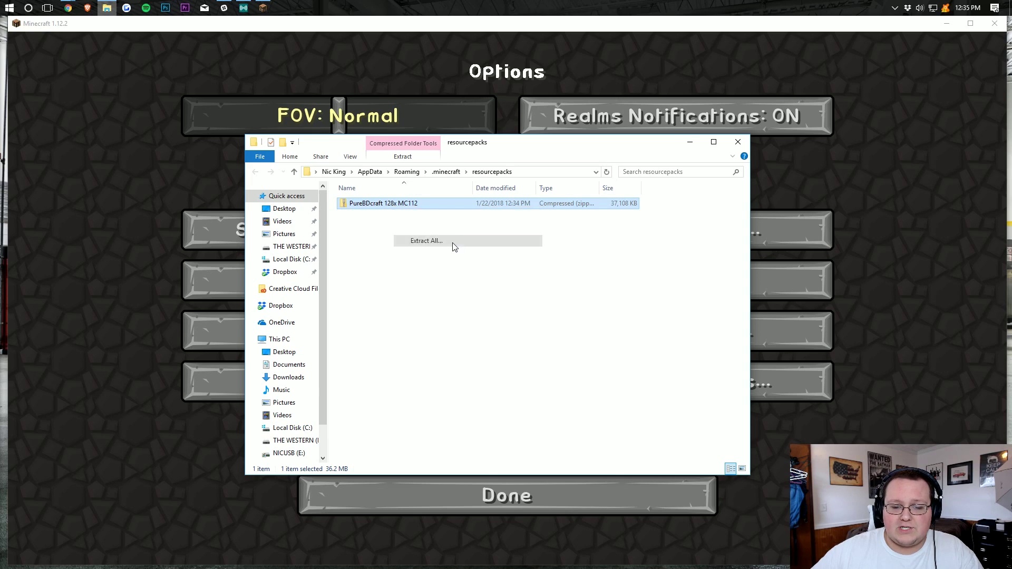
{"action": "left_click", "coordinate": [592, 403]}
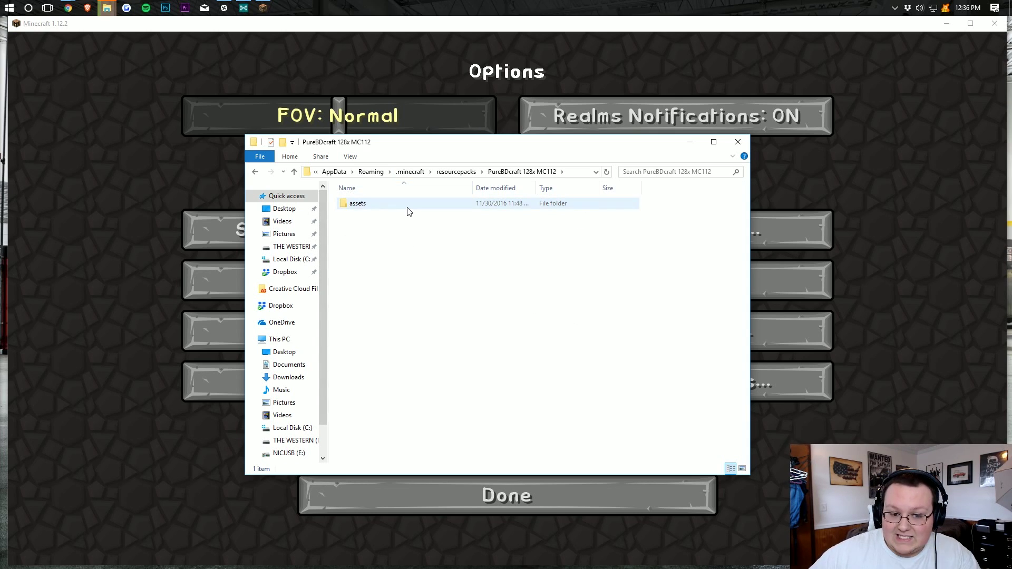
{"action": "key", "text": "BackSpace"}
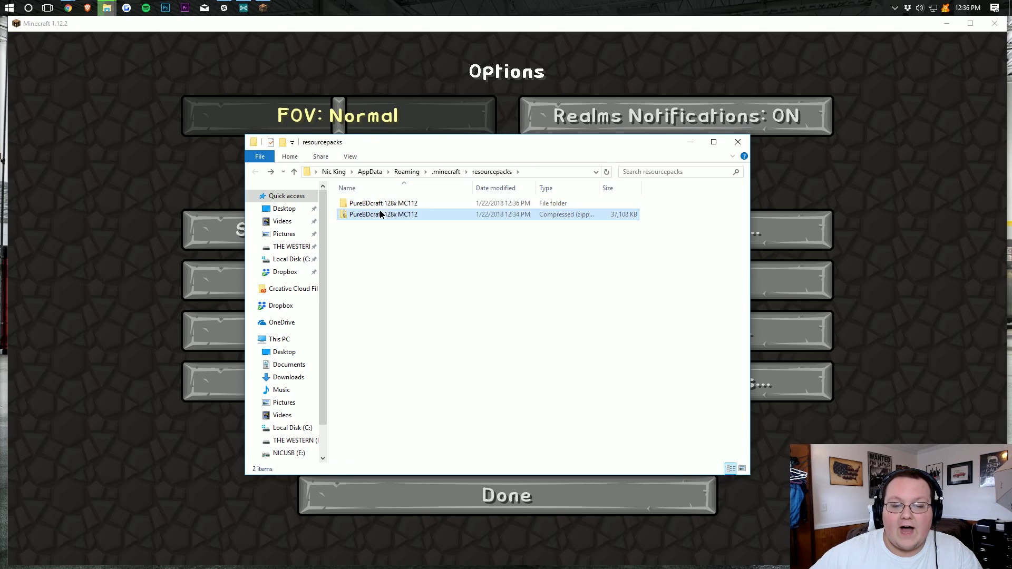
Cancel deleting the extracted PureBDcraft folder and close its Explorer window.
{"action": "right_click", "coordinate": [372, 206]}
{"action": "left_click", "coordinate": [417, 421]}
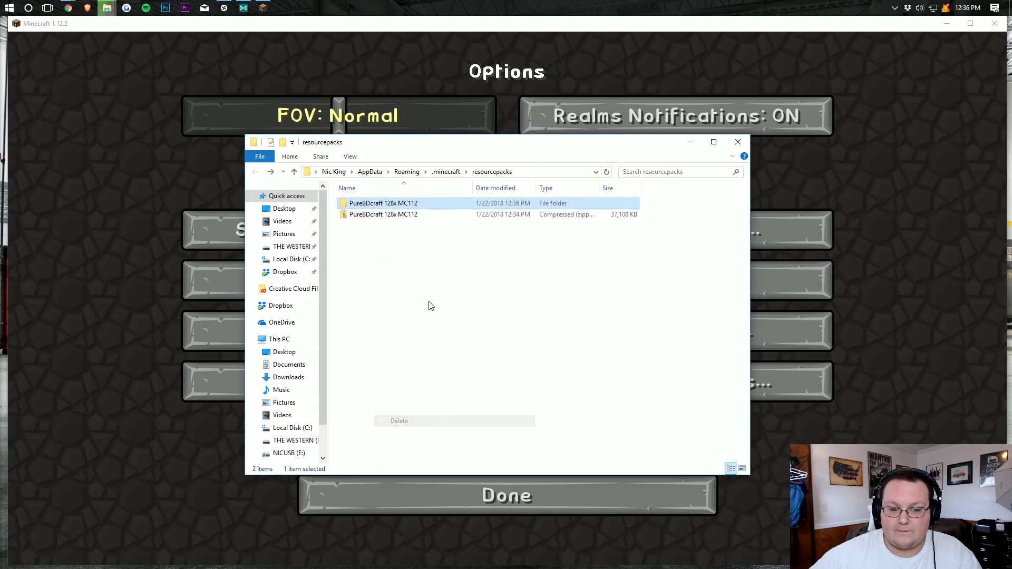
{"action": "key", "text": "Return"}
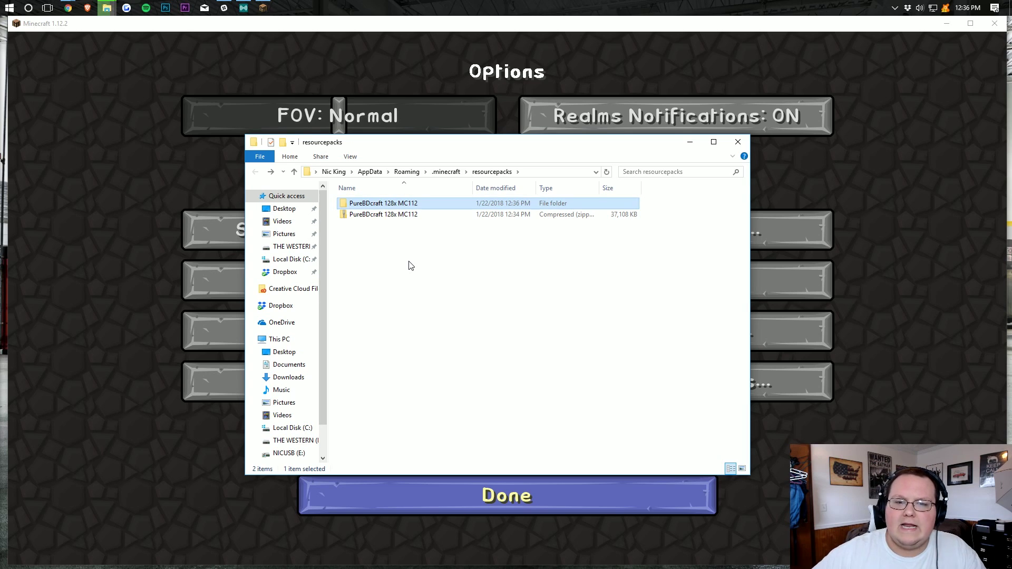
{"action": "left_click", "coordinate": [391, 257]}
{"action": "left_click", "coordinate": [368, 214]}
{"action": "left_click", "coordinate": [381, 204]}
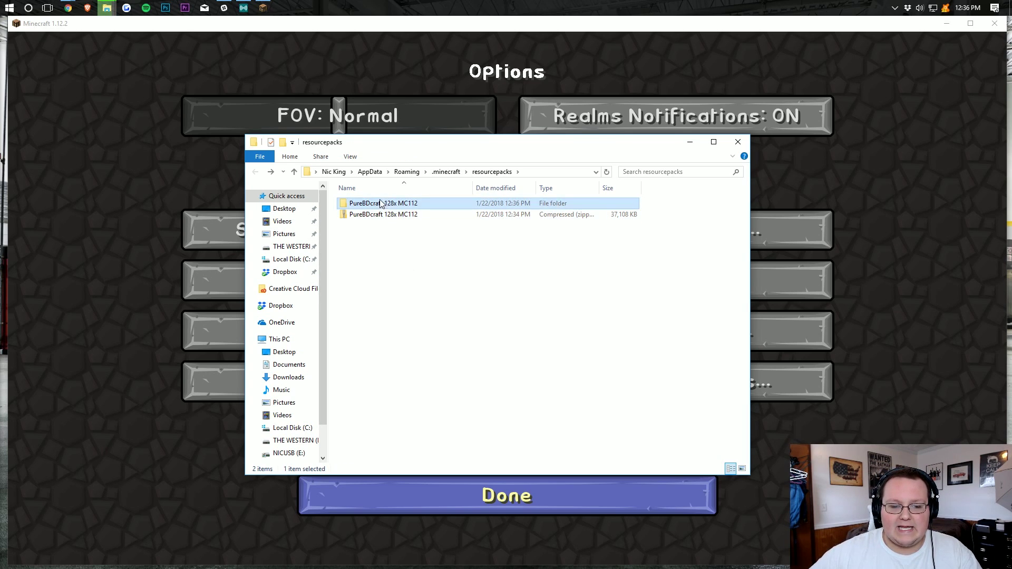
{"action": "right_click", "coordinate": [381, 204]}
{"action": "left_click", "coordinate": [186, 78]}
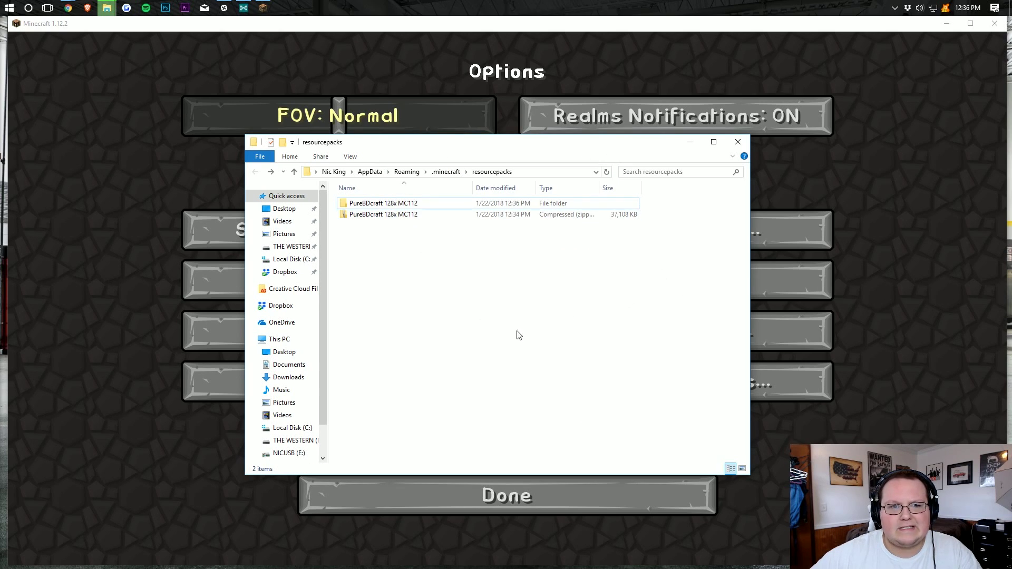
{"action": "left_click", "coordinate": [753, 143]}
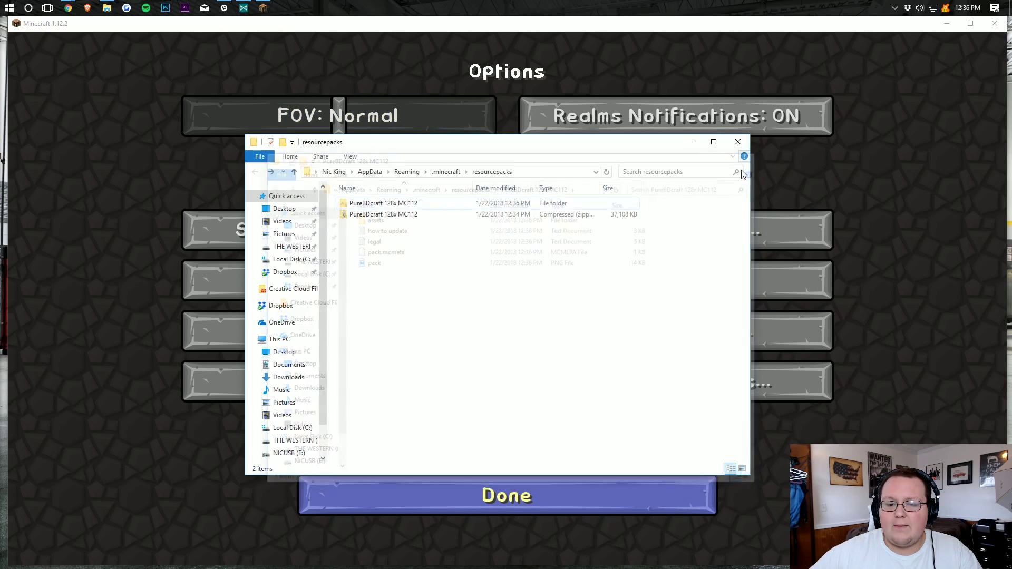
Return to Minecraft and open the Singleplayer list showing New World and 1.11.2 Start.
{"action": "left_click", "coordinate": [758, 176]}
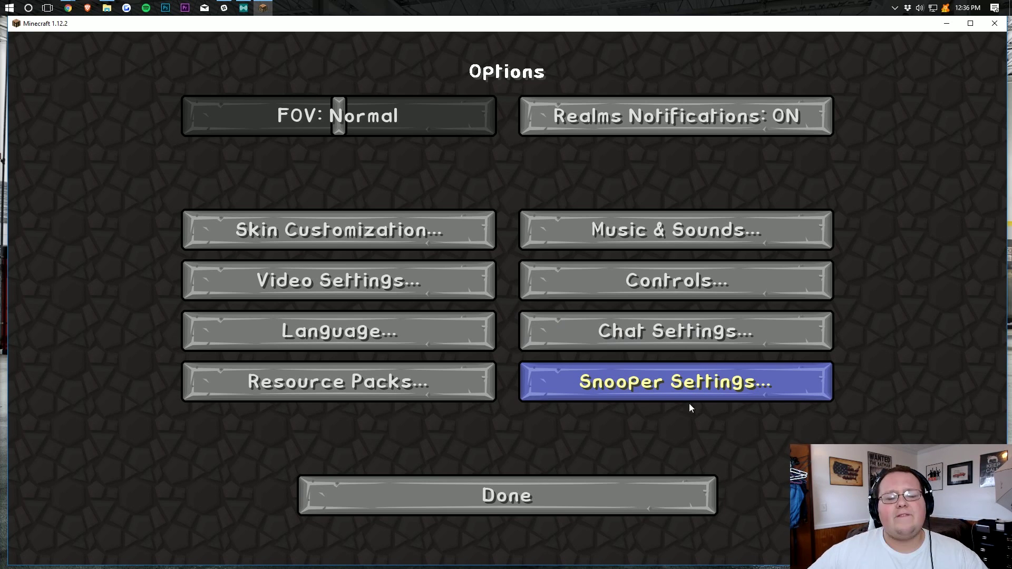
{"action": "left_click", "coordinate": [584, 490]}
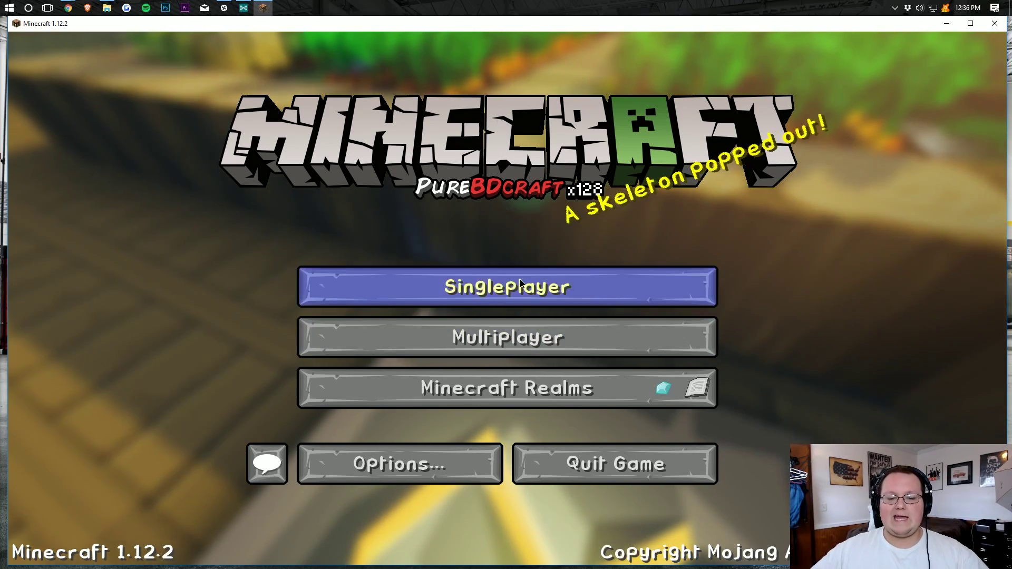
{"action": "left_click", "coordinate": [520, 282]}
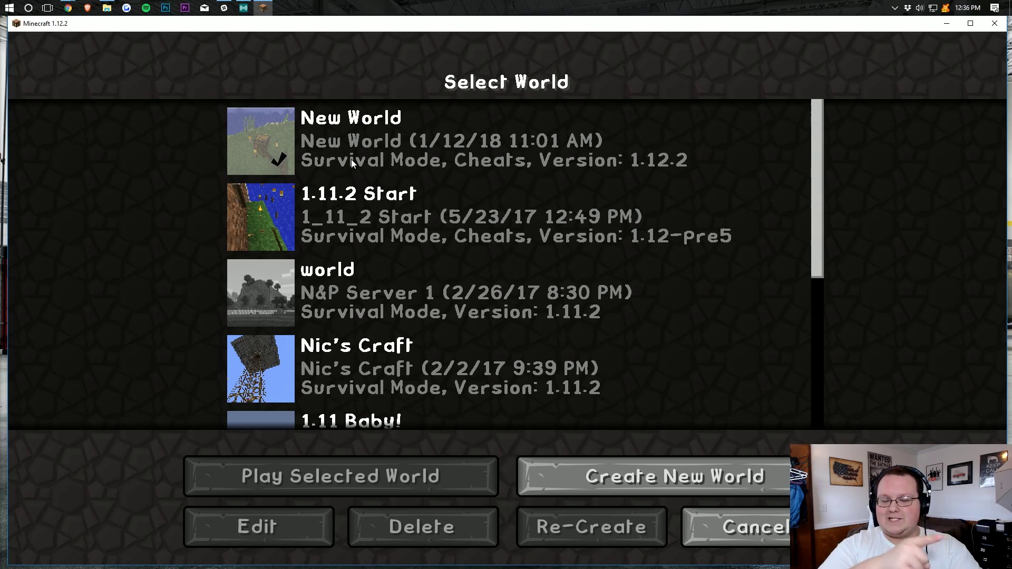